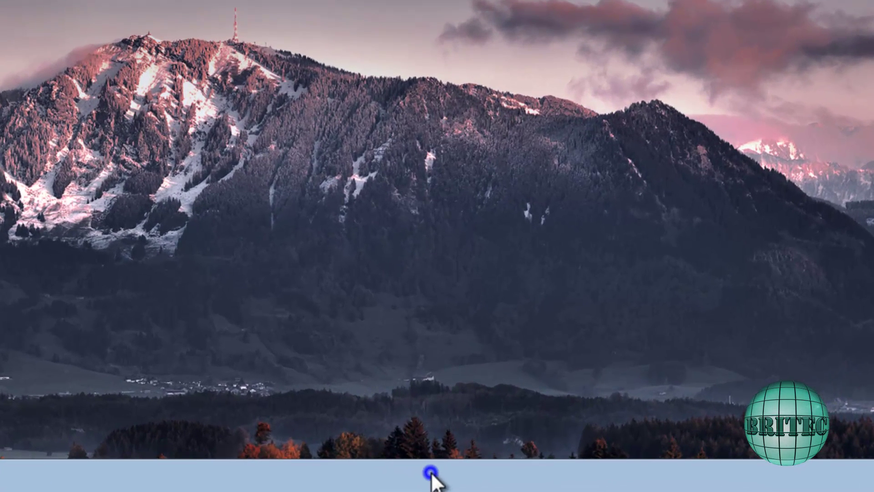
Step: Open Windows Task Manager and set the priority of the firefox.exe process to High, confirming the change
{"action": "right_click", "coordinate": [432, 475]}
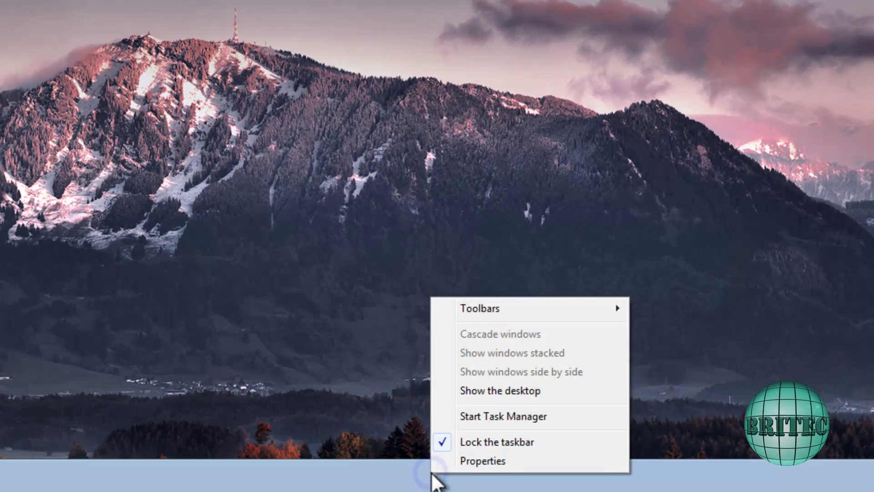
{"action": "left_click", "coordinate": [477, 416]}
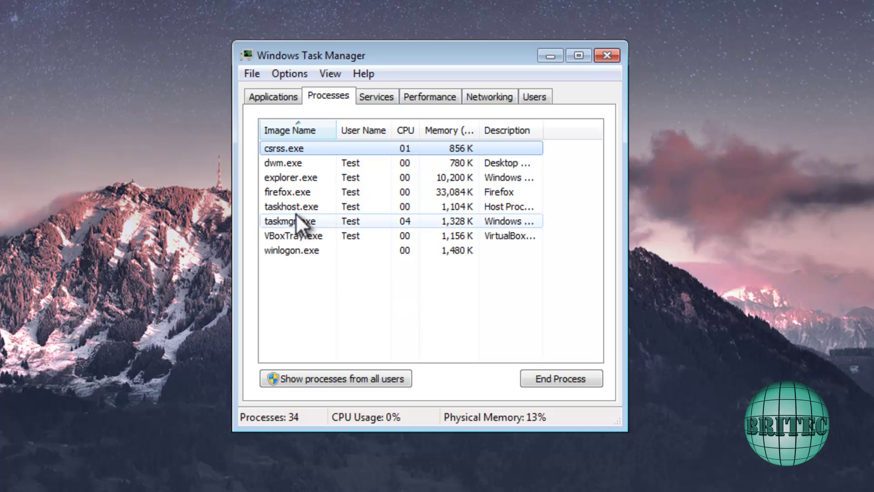
{"action": "left_click", "coordinate": [285, 196]}
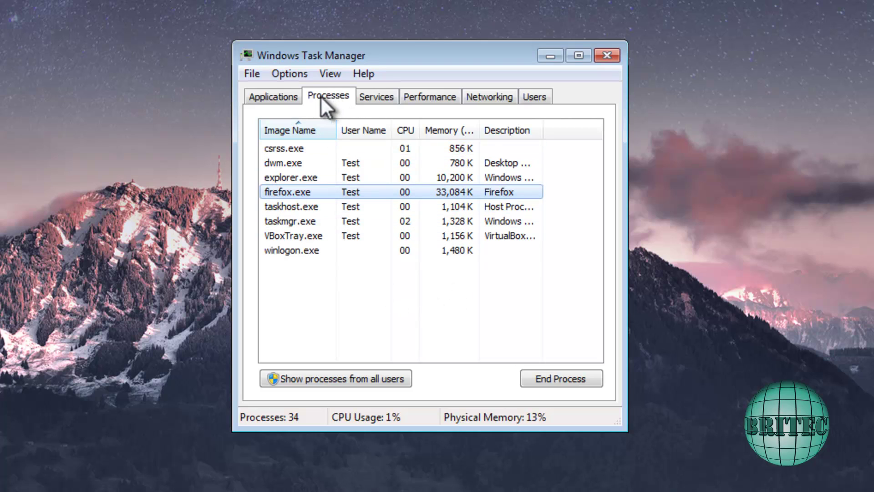
{"action": "right_click", "coordinate": [279, 190]}
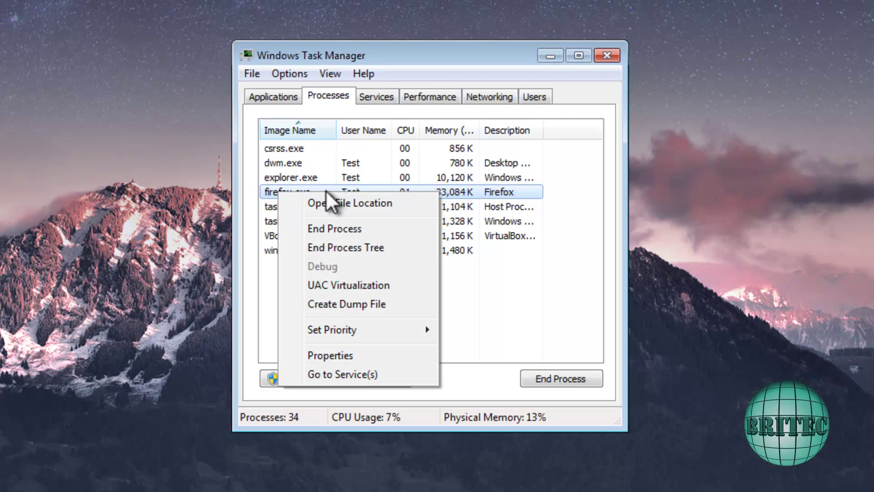
{"action": "mouse_move", "coordinate": [357, 325]}
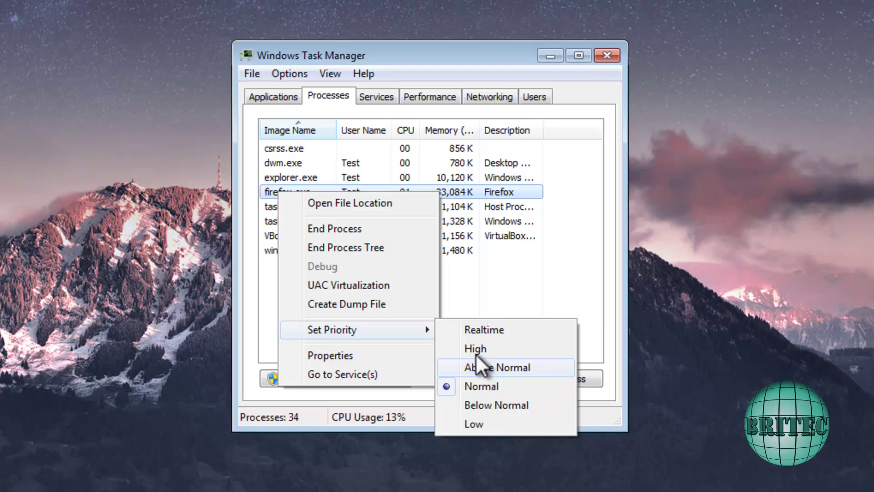
{"action": "left_click", "coordinate": [465, 345]}
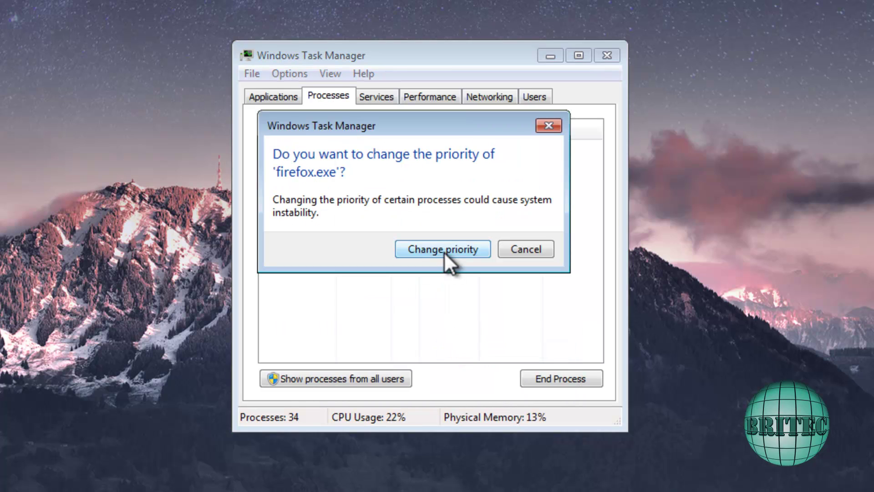
{"action": "left_click", "coordinate": [442, 250]}
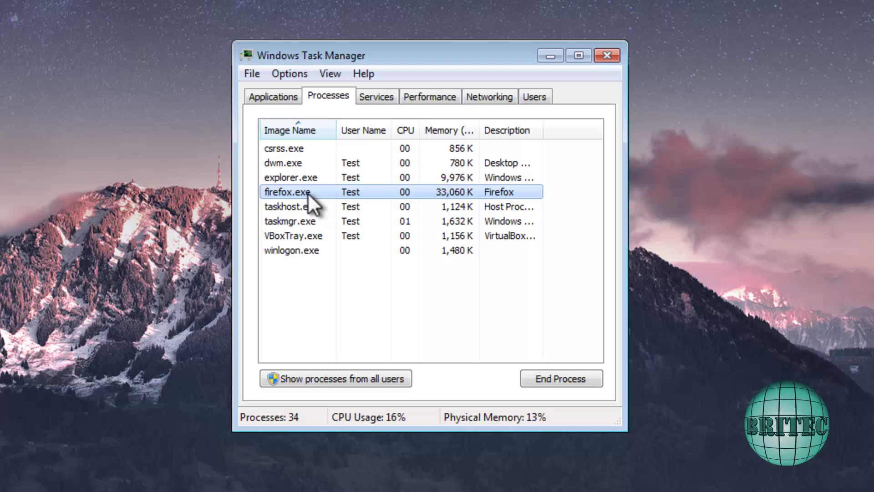
{"action": "right_click", "coordinate": [289, 187]}
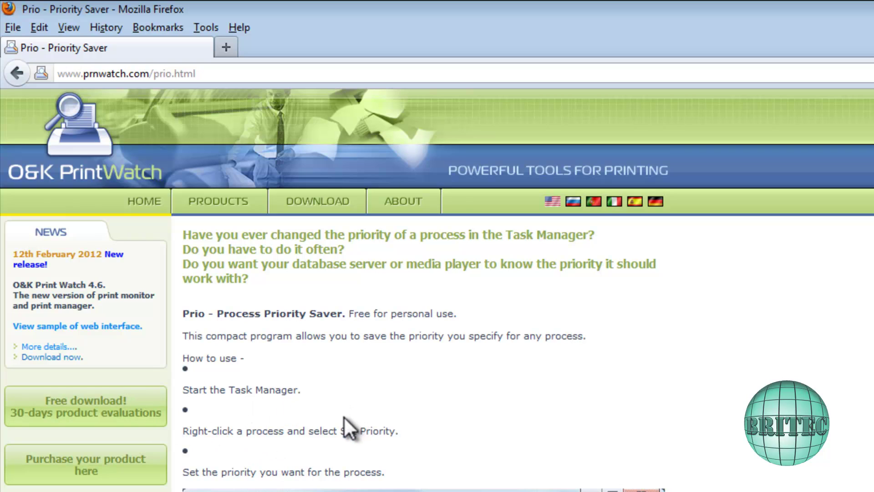
Step: Open the O&K PrintWatch download page in Firefox and find the 32-bit and 64-bit downloads of Prio - Priority Saver
{"action": "left_click", "coordinate": [60, 357]}
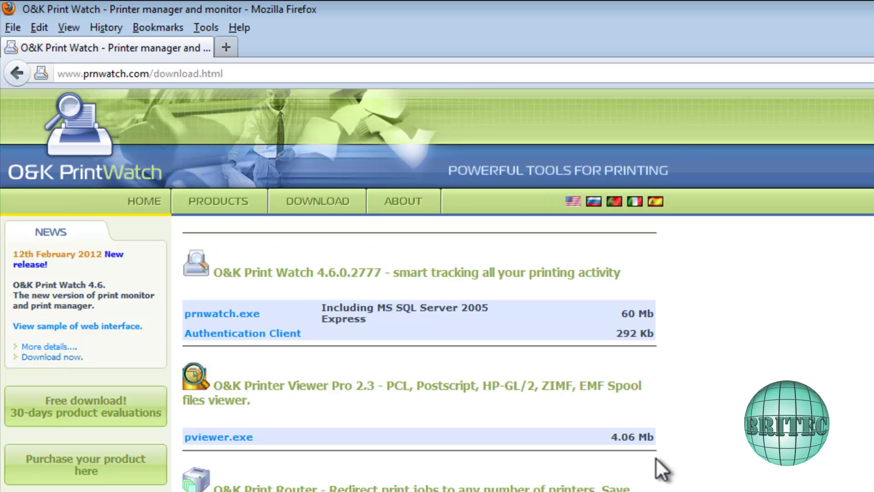
{"action": "scroll", "coordinate": [522, 478], "scroll_direction": "down", "scroll_amount": 4}
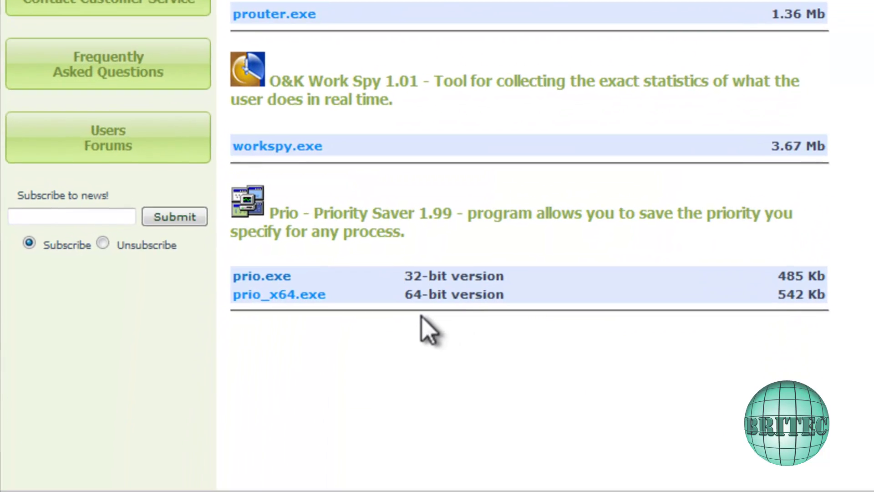
{"action": "scroll", "coordinate": [448, 295], "scroll_direction": "down", "scroll_amount": 1}
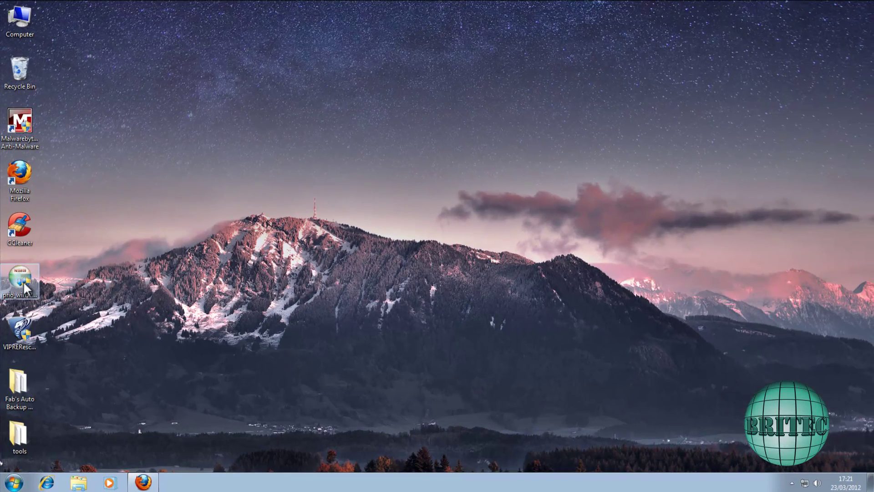
Step: Run the Prio installer from the desktop, allow it to make changes, and install Prio into C:\Program Files\Prio
{"action": "left_click_drag", "start_coordinate": [23, 281], "coordinate": [411, 176]}
{"action": "double_click", "coordinate": [413, 174]}
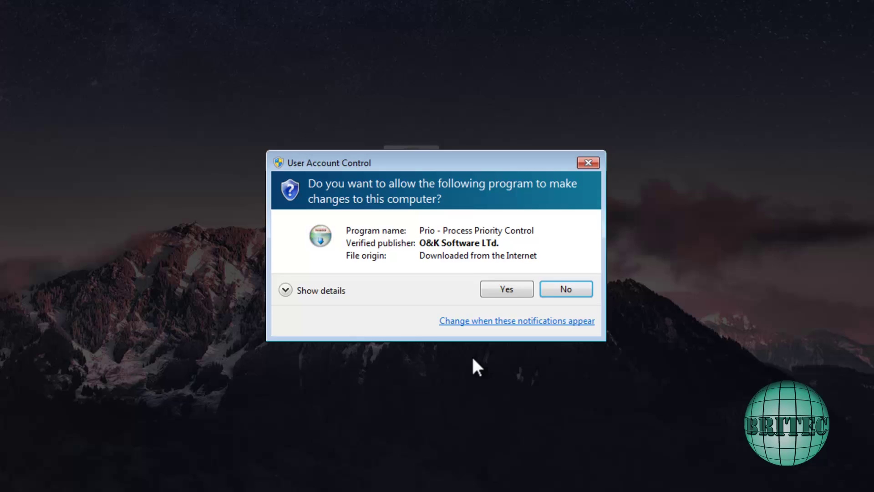
{"action": "left_click", "coordinate": [513, 298]}
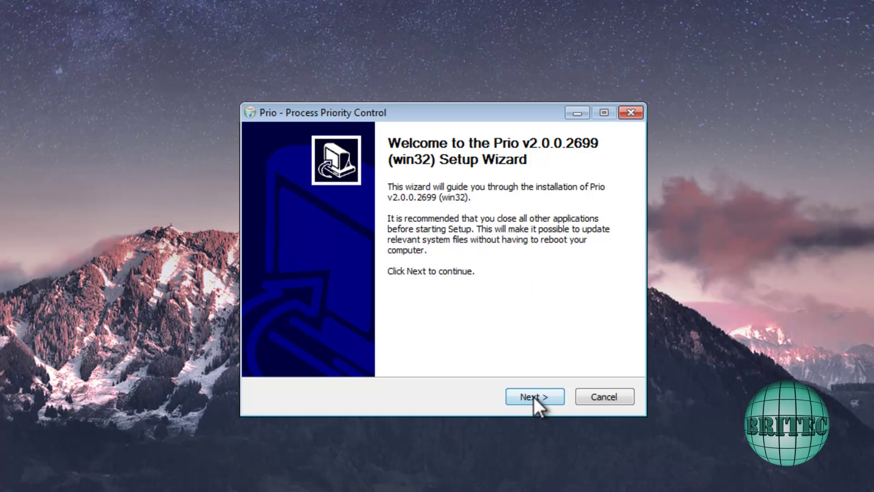
{"action": "left_click", "coordinate": [534, 396]}
{"action": "left_click", "coordinate": [532, 396]}
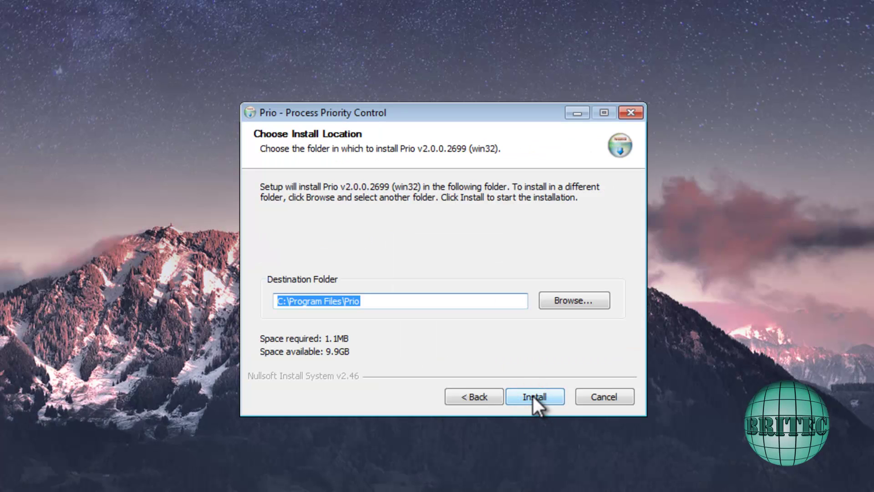
{"action": "left_click", "coordinate": [532, 395]}
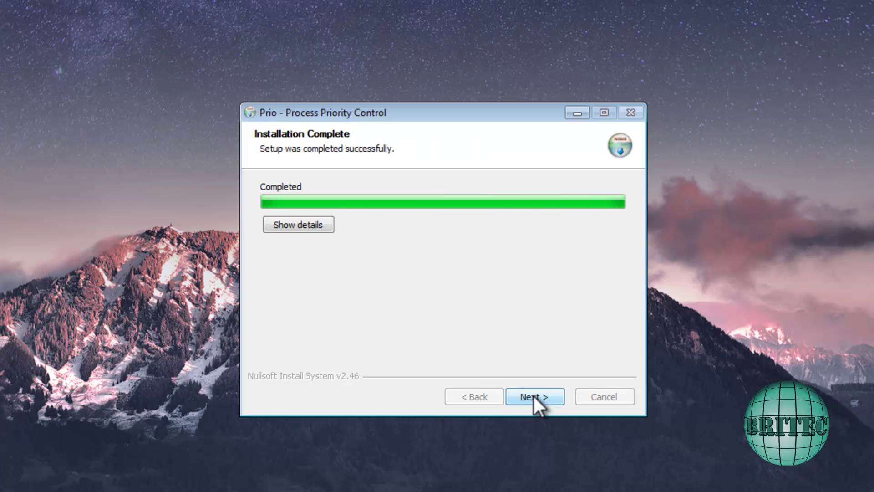
{"action": "left_click", "coordinate": [533, 396]}
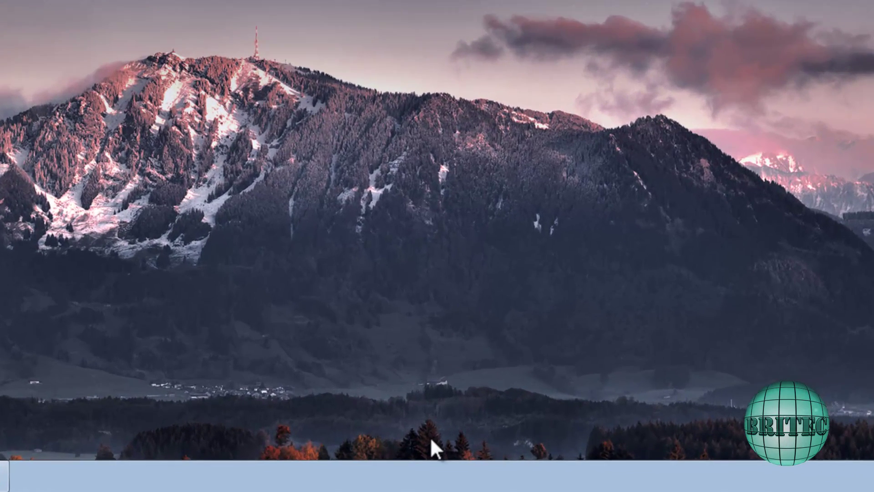
Step: Reopen Windows Task Manager, check the list of services, and return to the process list
{"action": "right_click", "coordinate": [428, 478]}
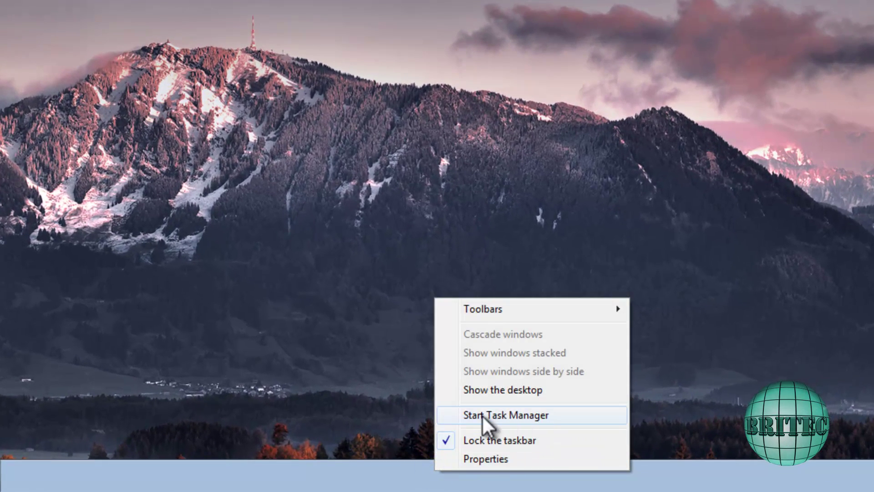
{"action": "left_click", "coordinate": [497, 415]}
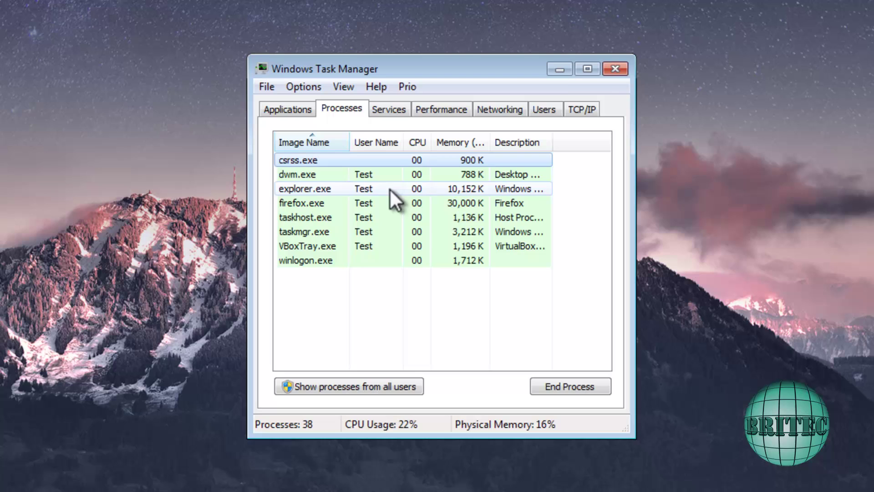
{"action": "left_click", "coordinate": [389, 110]}
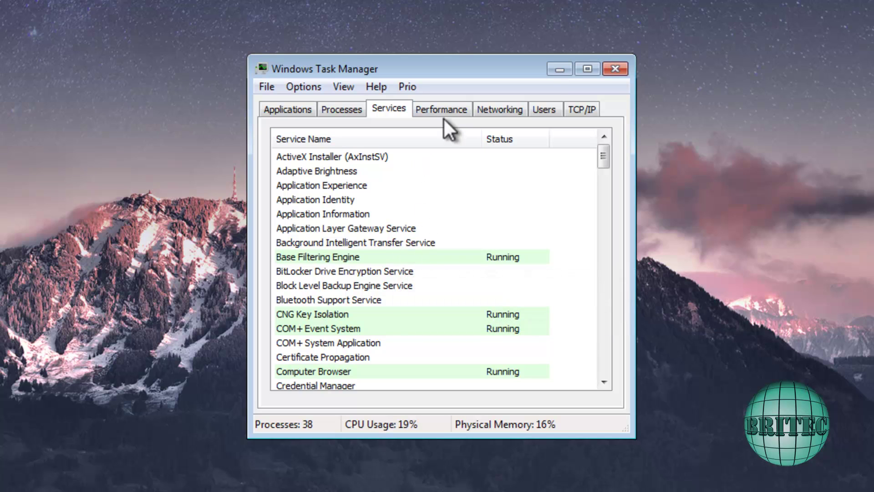
{"action": "left_click", "coordinate": [340, 114]}
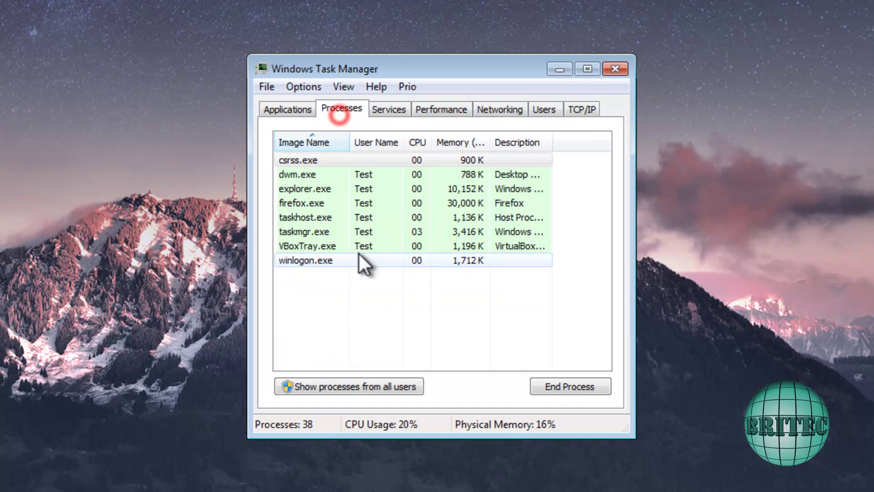
Step: Check the CPU priority saved for firefox.exe and review the other process commands without changing anything
{"action": "left_click", "coordinate": [291, 203]}
{"action": "right_click", "coordinate": [293, 203]}
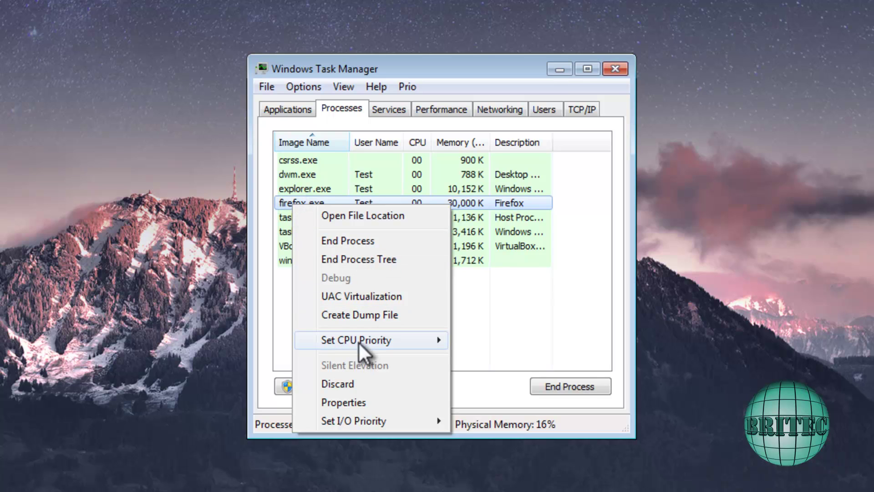
{"action": "mouse_move", "coordinate": [328, 348]}
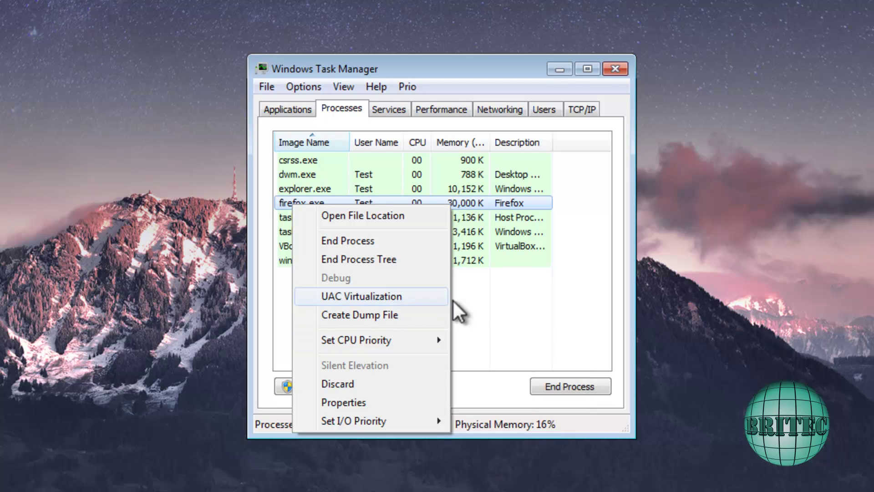
{"action": "left_click", "coordinate": [489, 284]}
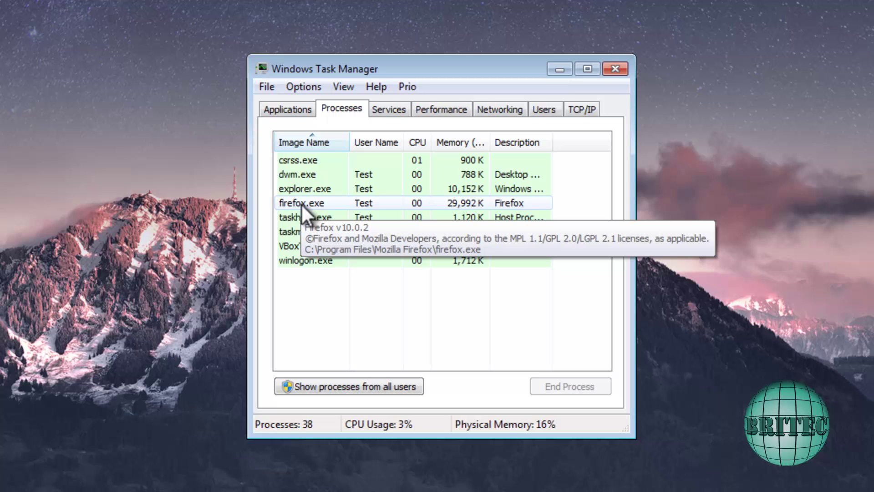
{"action": "right_click", "coordinate": [302, 201]}
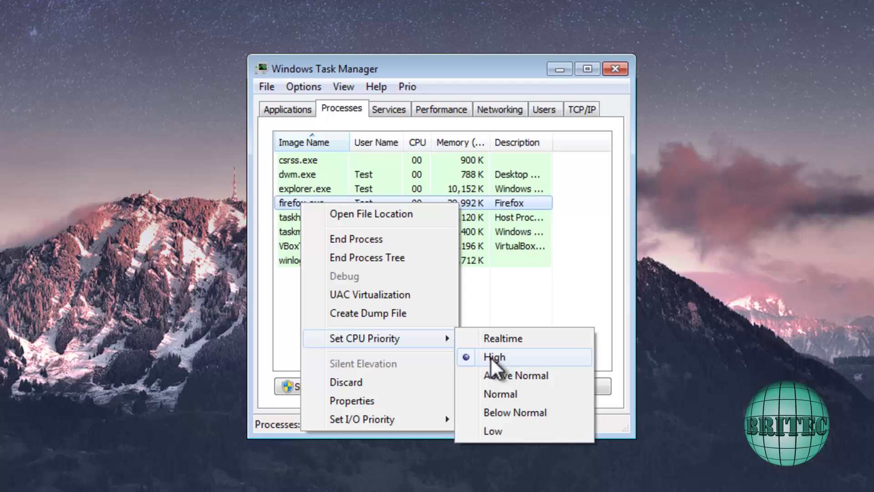
{"action": "left_click", "coordinate": [518, 299]}
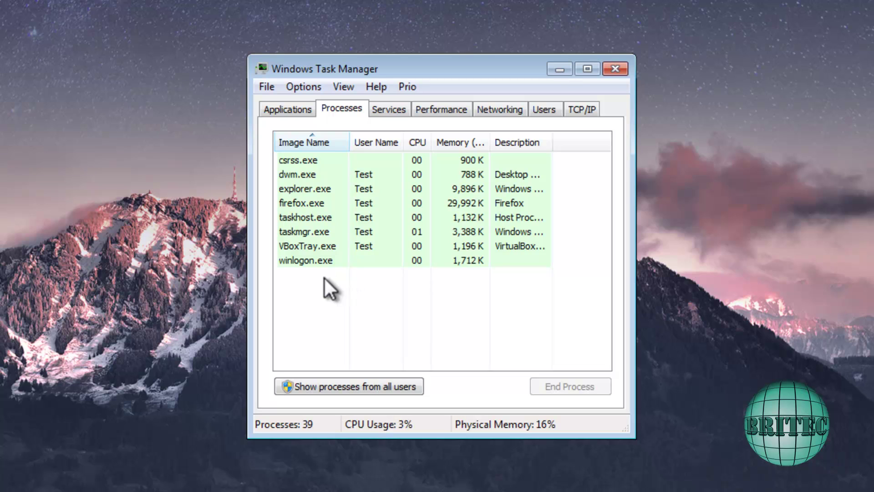
{"action": "right_click", "coordinate": [295, 203]}
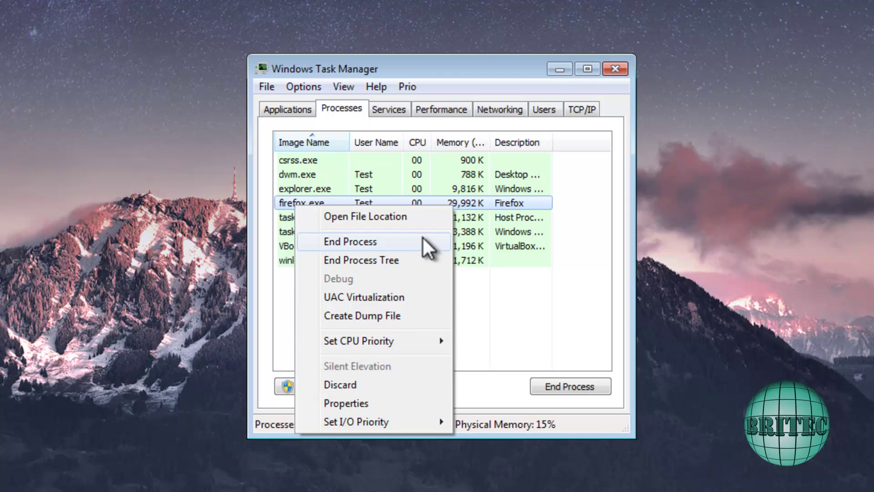
Step: Review the TCP/IP connections list and the Prio options, and close Task Manager
{"action": "left_click", "coordinate": [580, 110]}
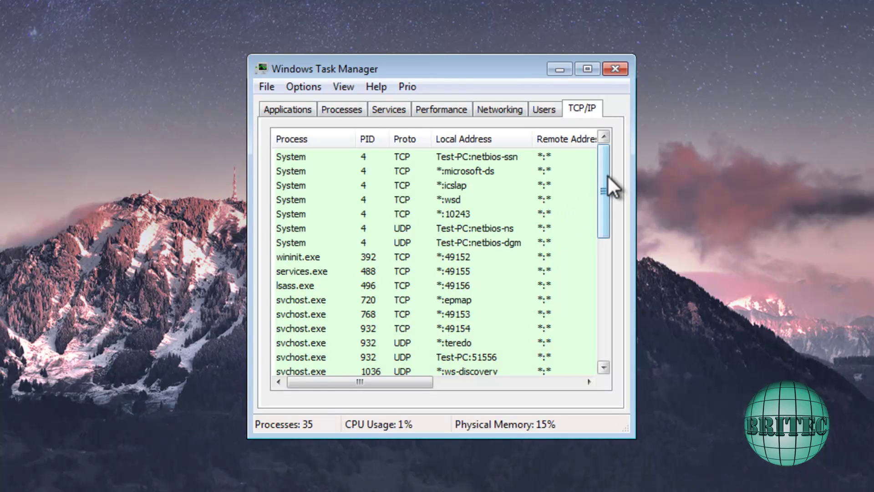
{"action": "mouse_move", "coordinate": [608, 176]}
{"action": "left_mouse_down"}
{"action": "mouse_move", "coordinate": [605, 280]}
{"action": "mouse_move", "coordinate": [617, 166]}
{"action": "left_mouse_up"}
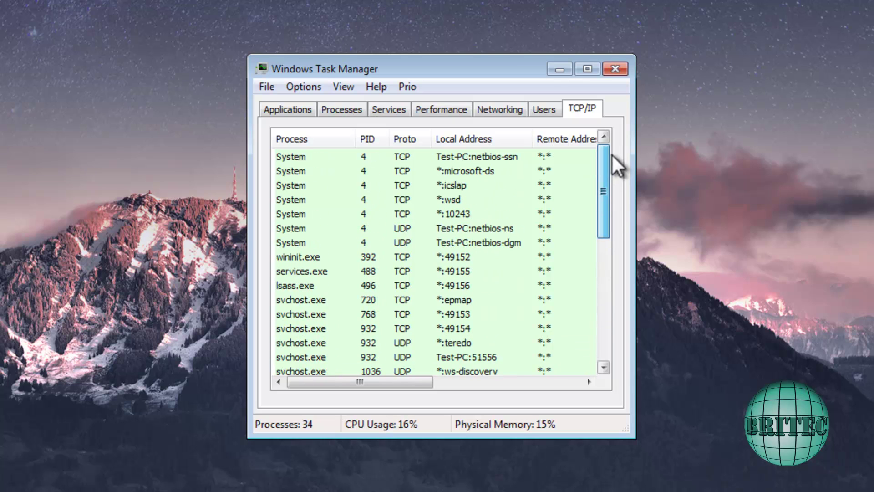
{"action": "left_click", "coordinate": [404, 87]}
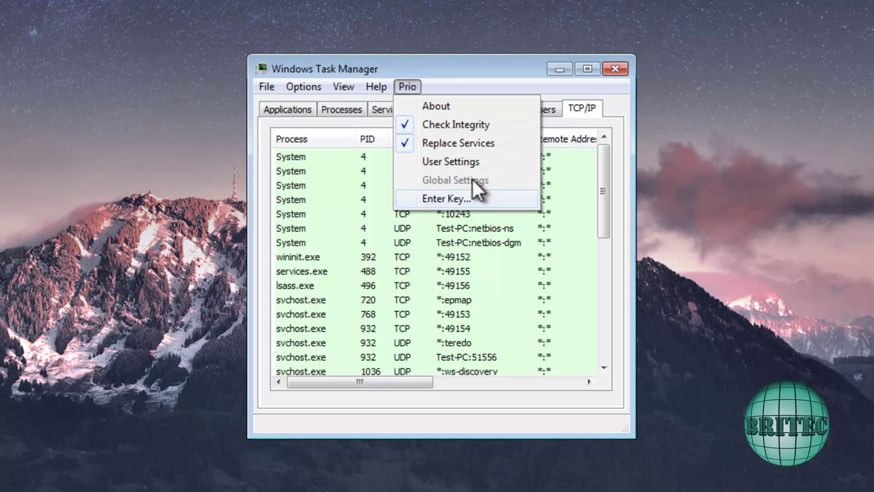
{"action": "left_click", "coordinate": [615, 67]}
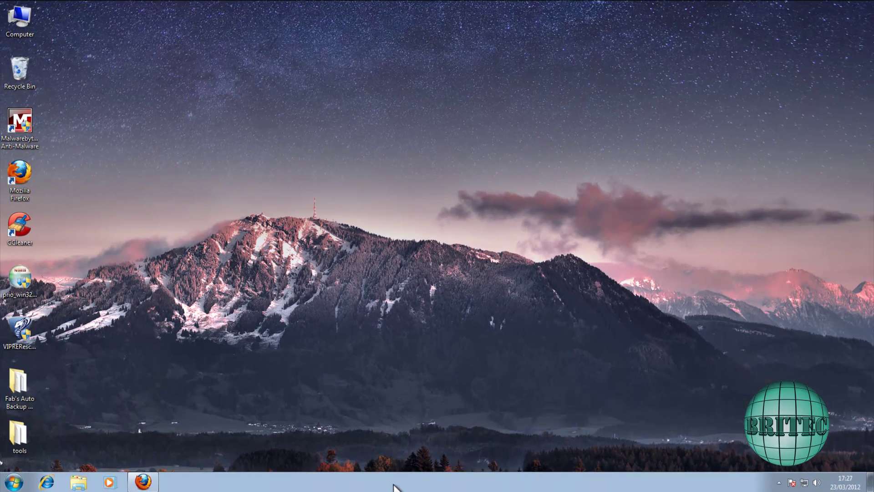